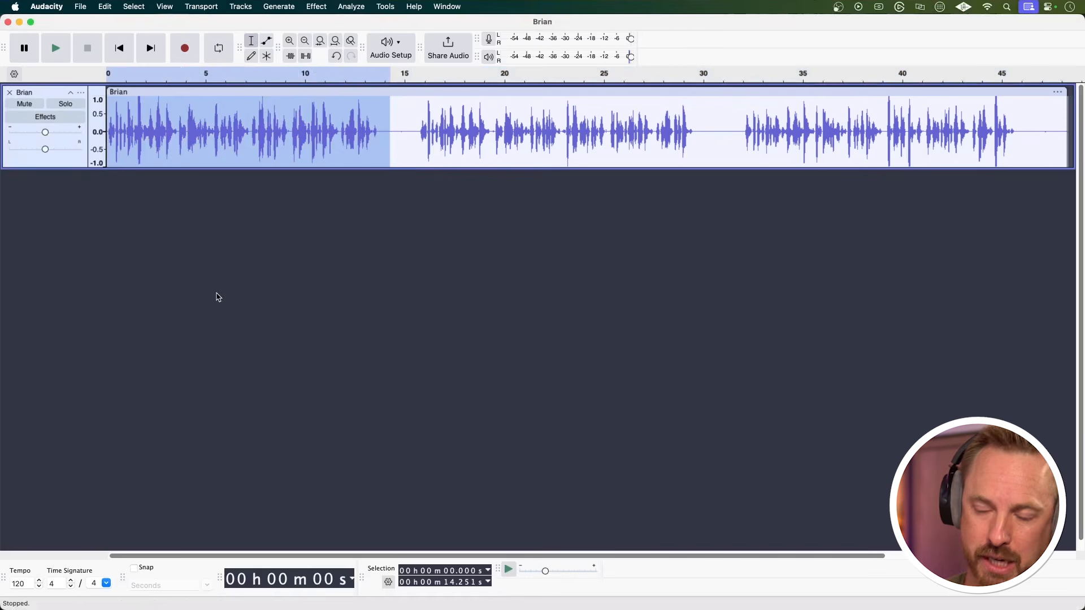
Listen to the selected opening passage of the voice recording and trim the clip to that selection.
key(space)
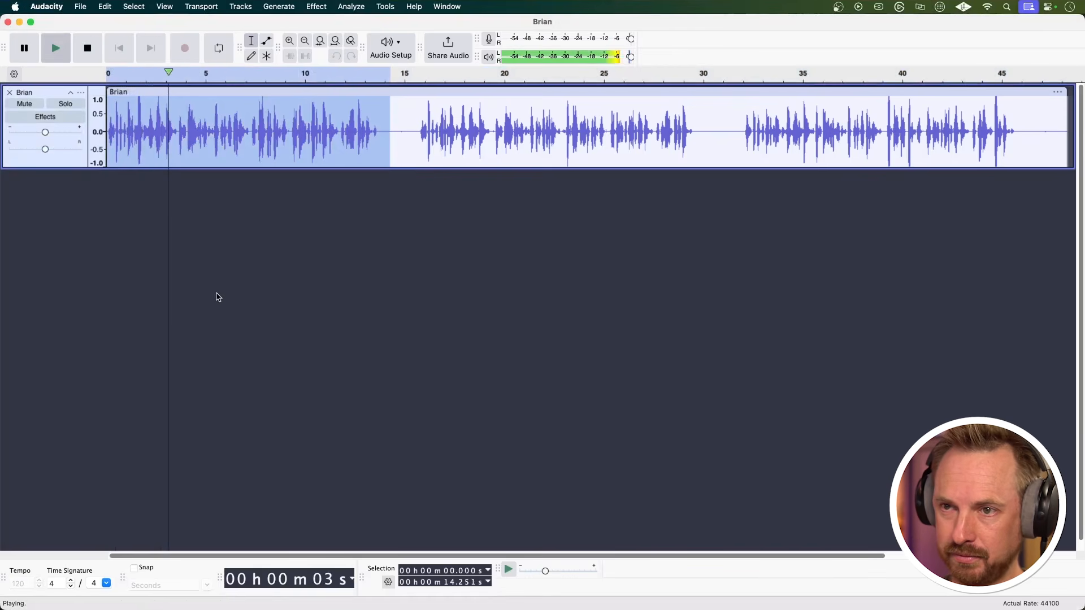
key(space)
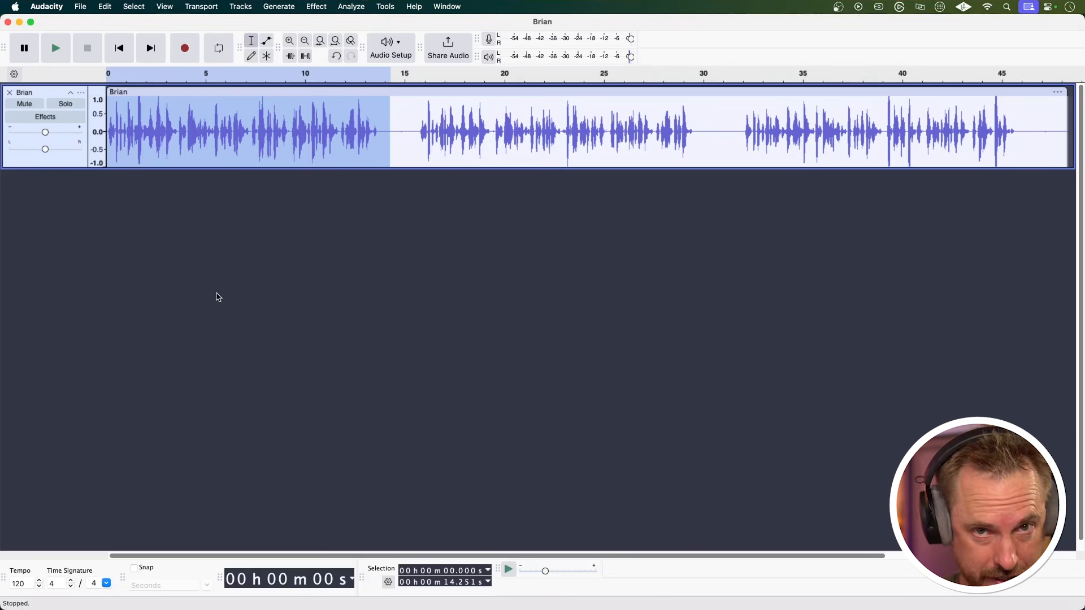
key(super+t)
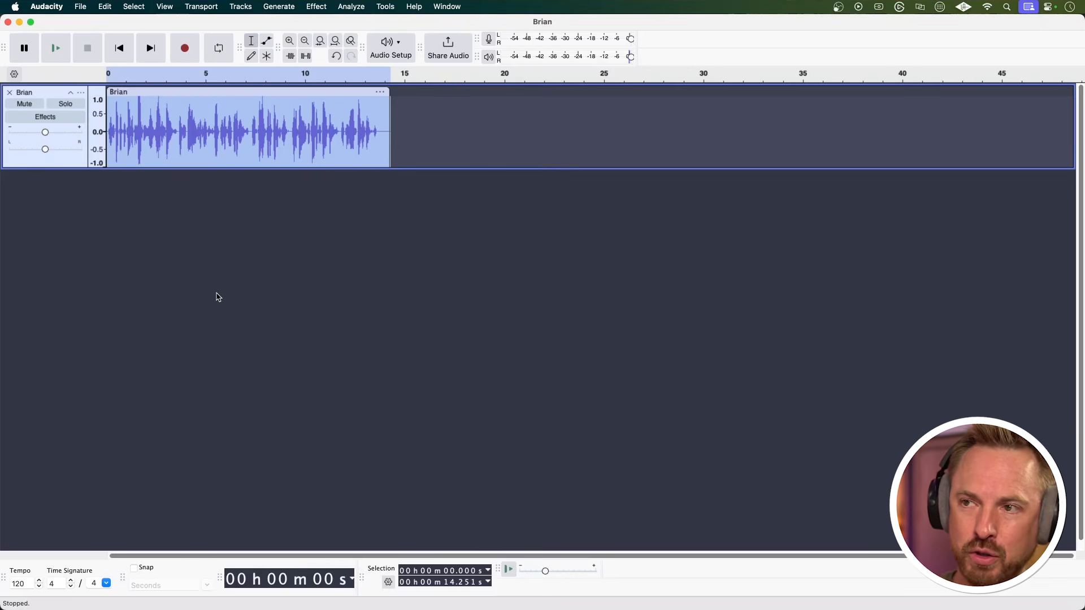
Paste a duplicate of the trimmed voice clip on the same track, starting at about 15 seconds.
key(super+f)
drag(109, 168, 97, 347)
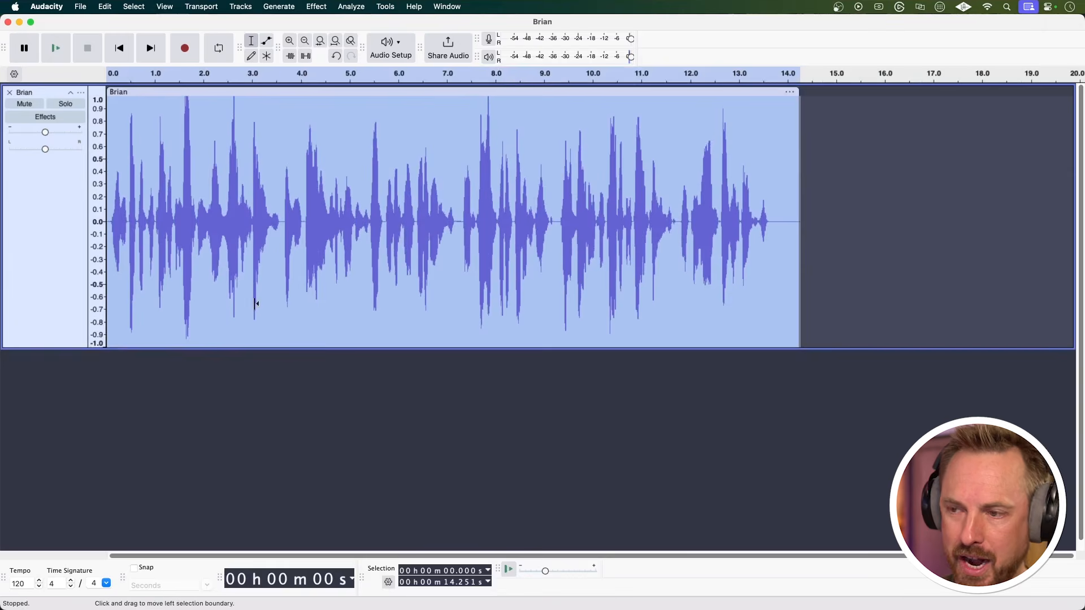
click(838, 232)
key(super+v)
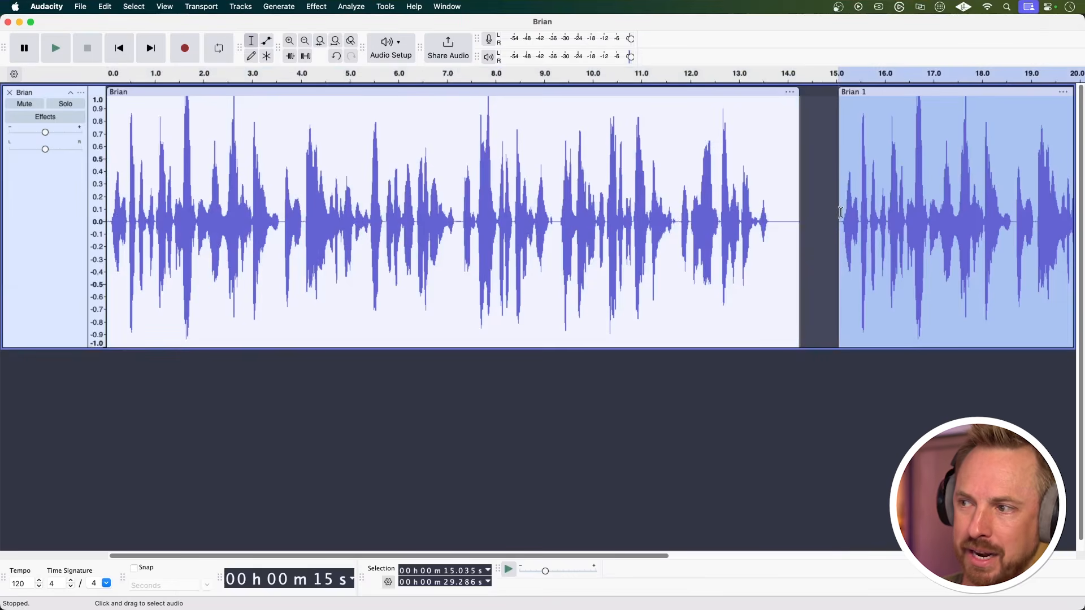
click(835, 218)
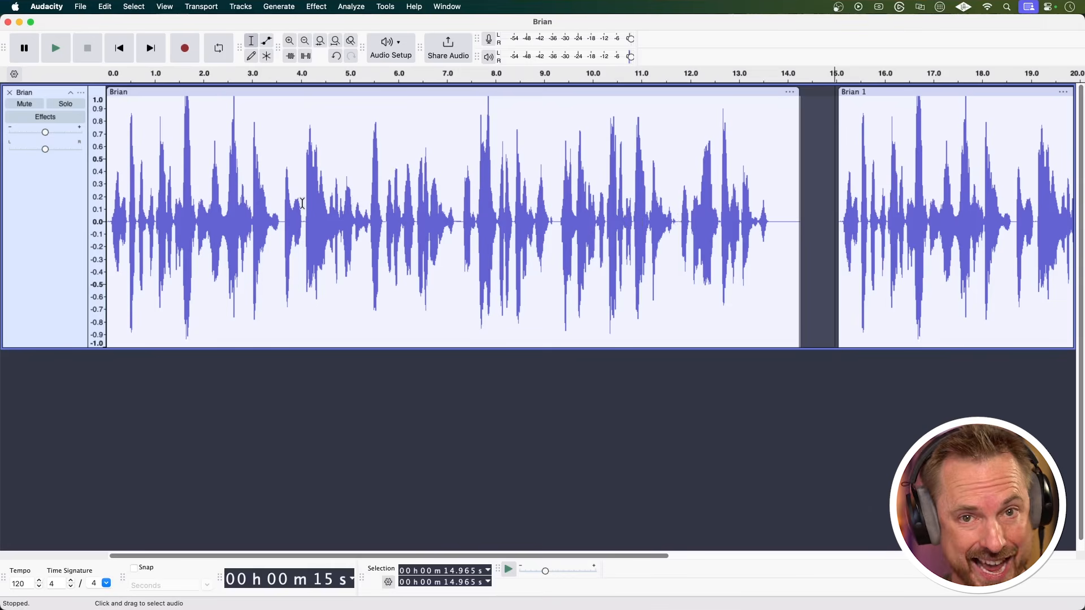
Open Filter Curve EQ for the whole first clip and load the Defaults factory preset.
double_click(302, 203)
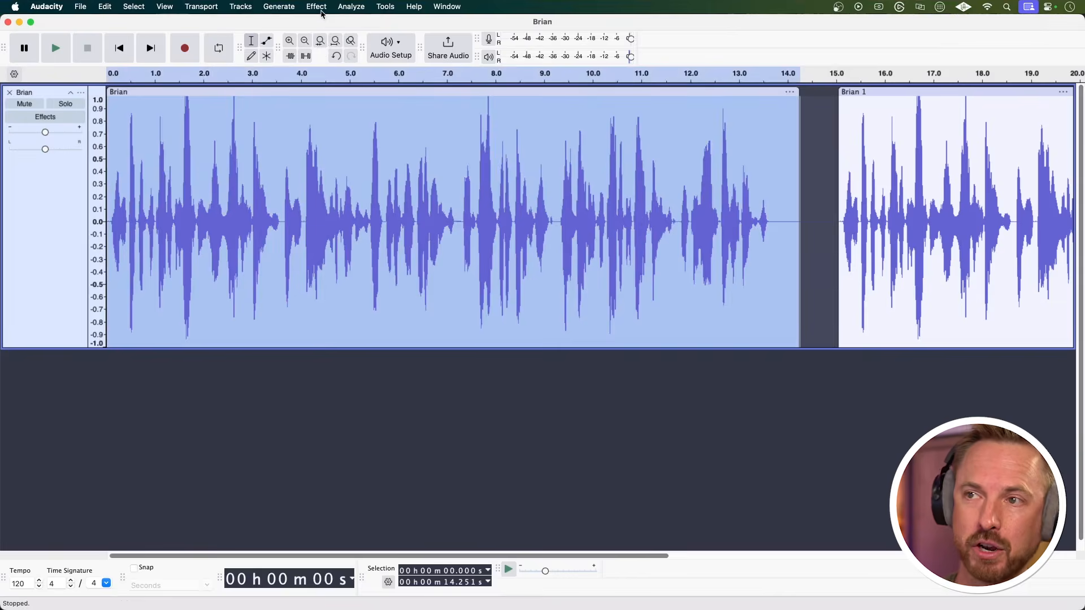
click(321, 10)
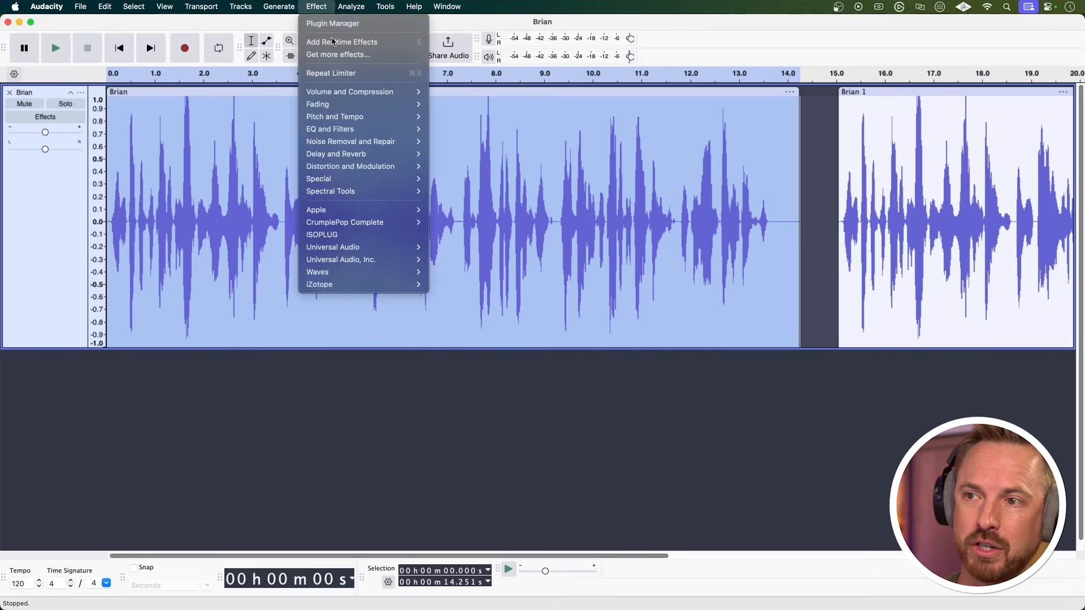
mouse_move(374, 134)
click(472, 143)
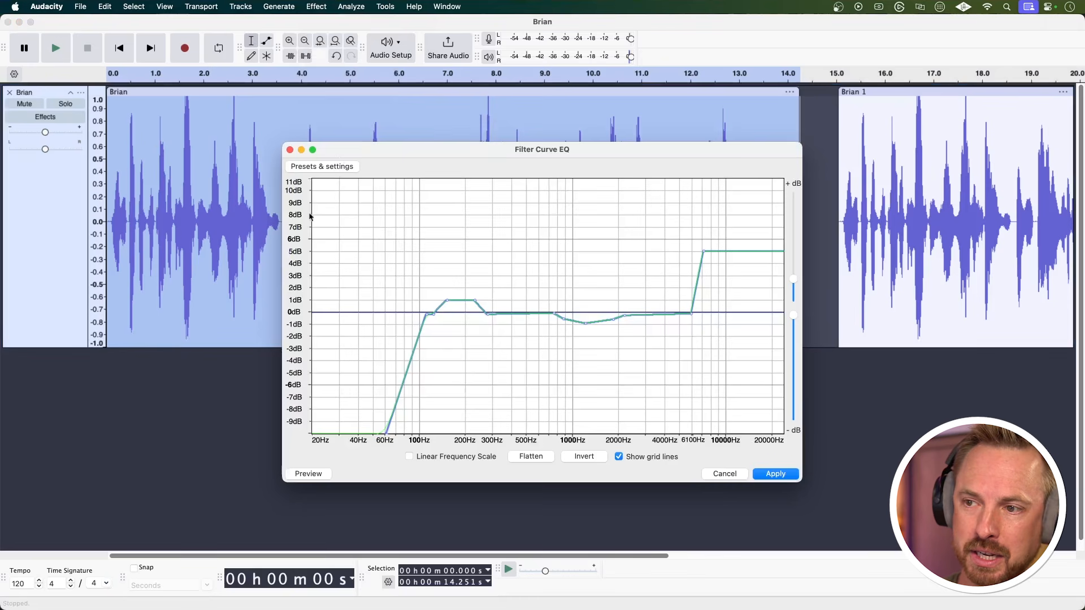
click(296, 166)
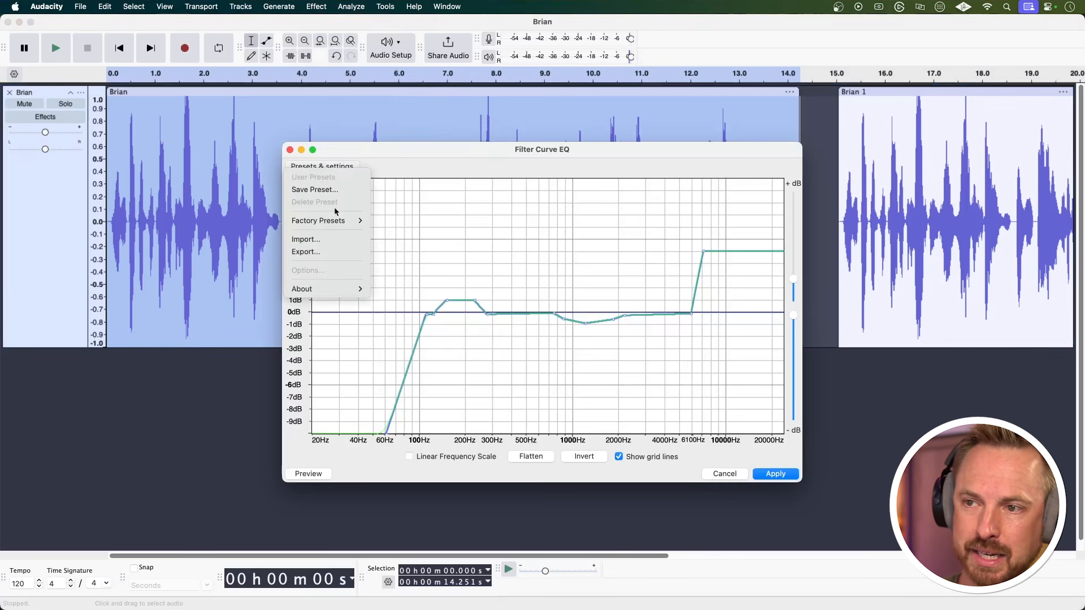
mouse_move(342, 221)
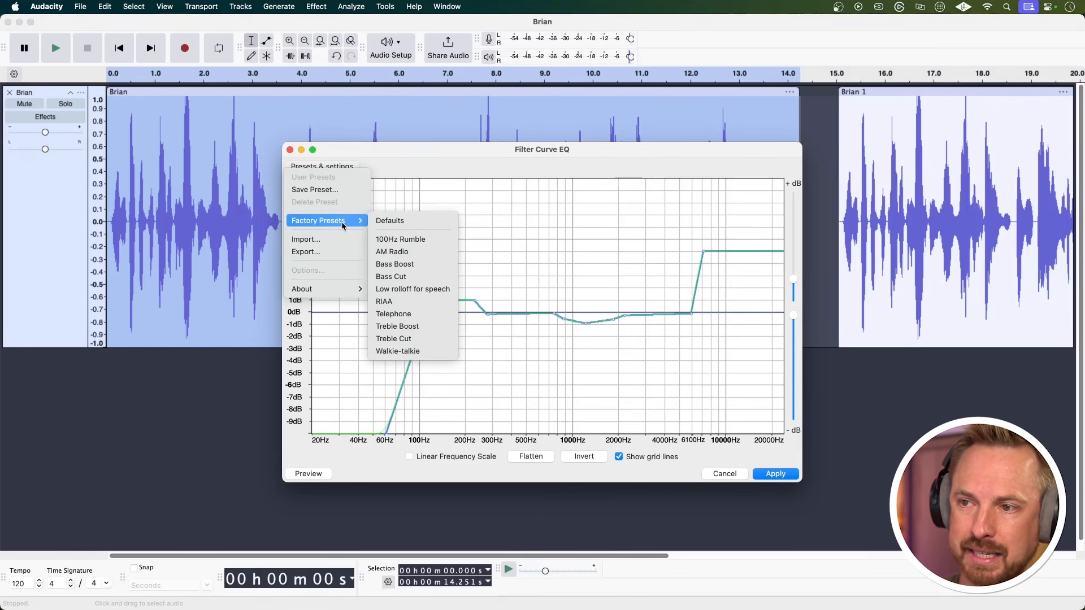
click(404, 221)
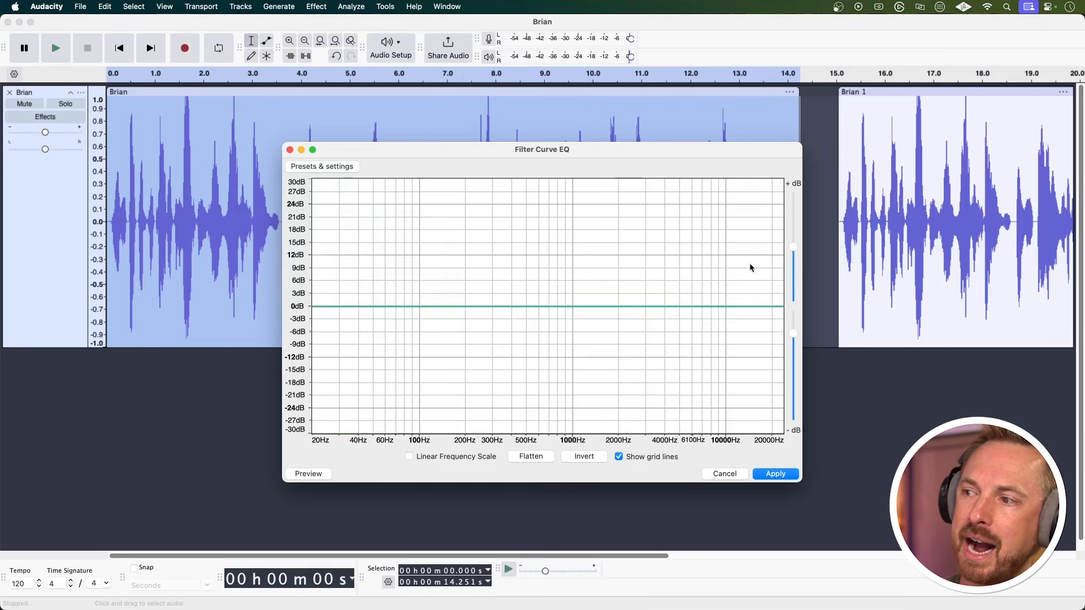
On a graph narrowed to about +11 to -19 dB, raise the curve to 6 dB above about 4000 Hz and roll off below 100 Hz.
drag(792, 250, 793, 279)
drag(795, 332, 795, 324)
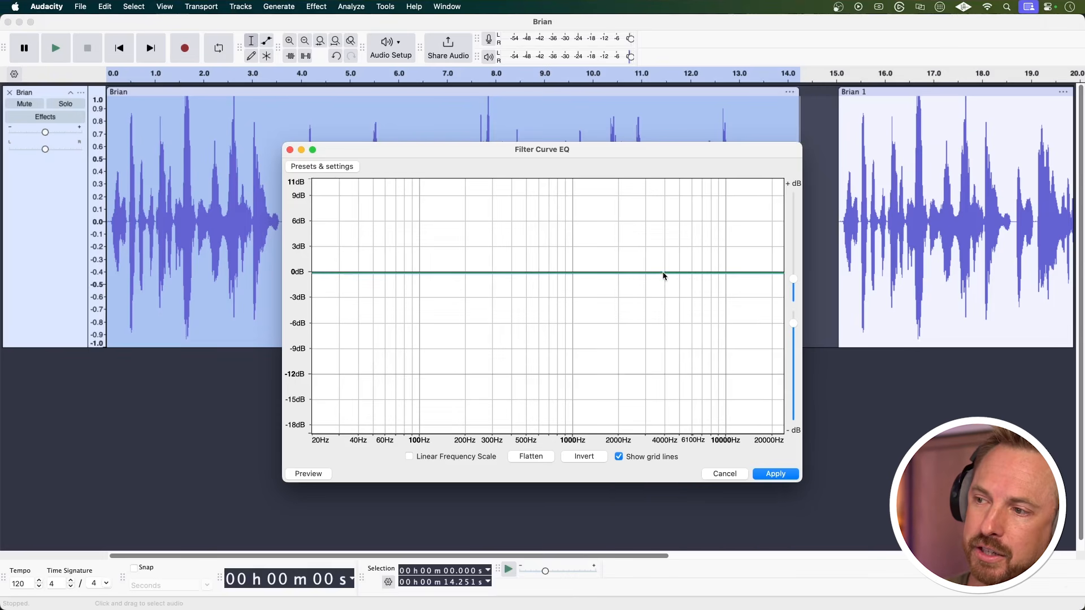
drag(670, 276, 686, 220)
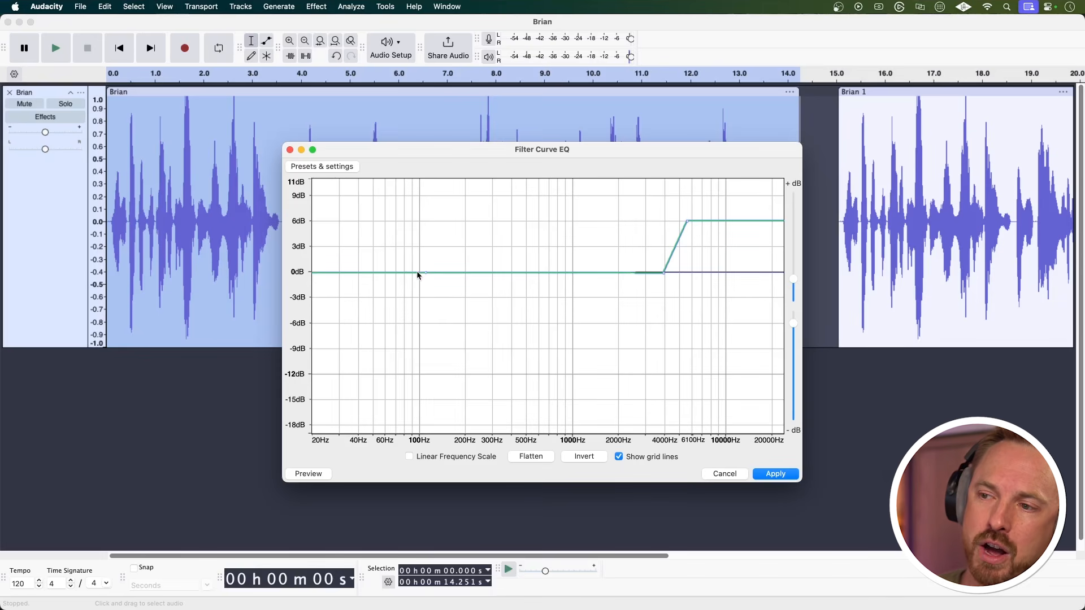
drag(413, 272, 385, 434)
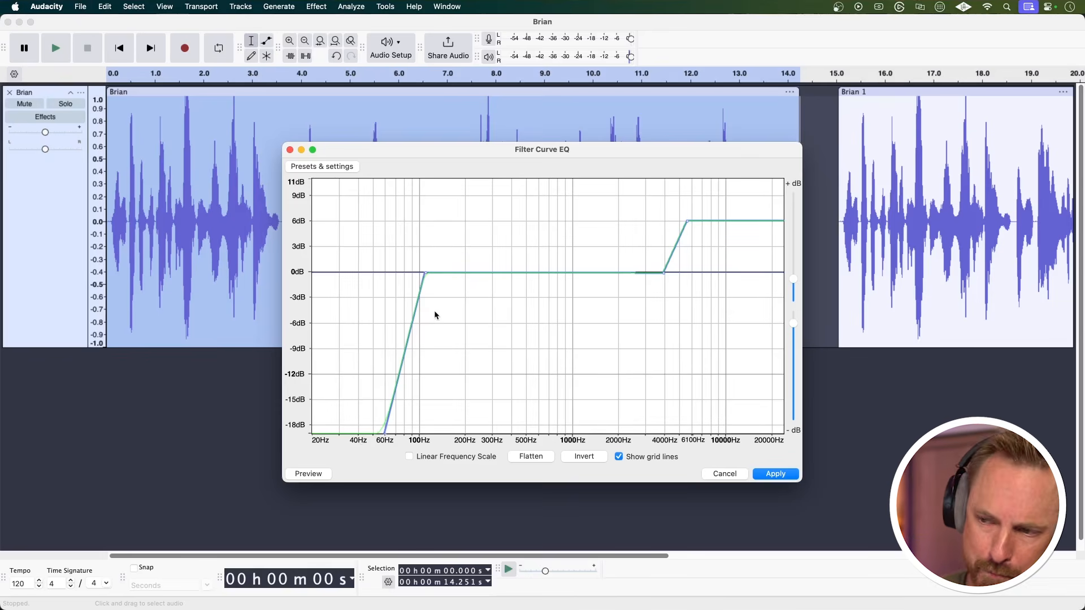
Add a gentle boost of about 1.5 dB around 200 Hz and a dip of about 2 dB around 1000 Hz, and apply the EQ.
click(431, 272)
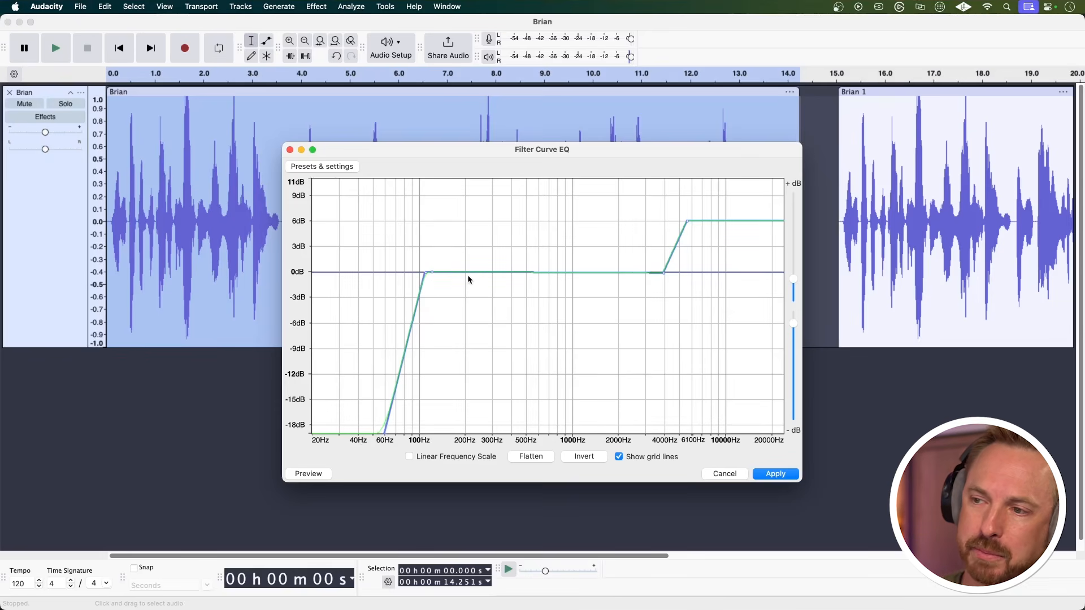
click(491, 273)
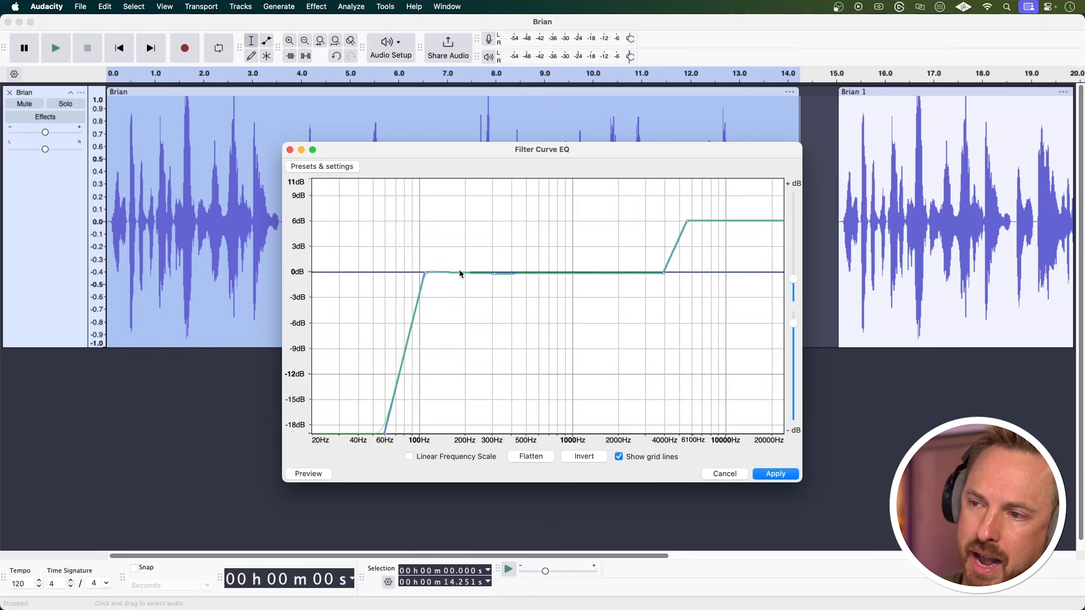
drag(464, 273, 485, 264)
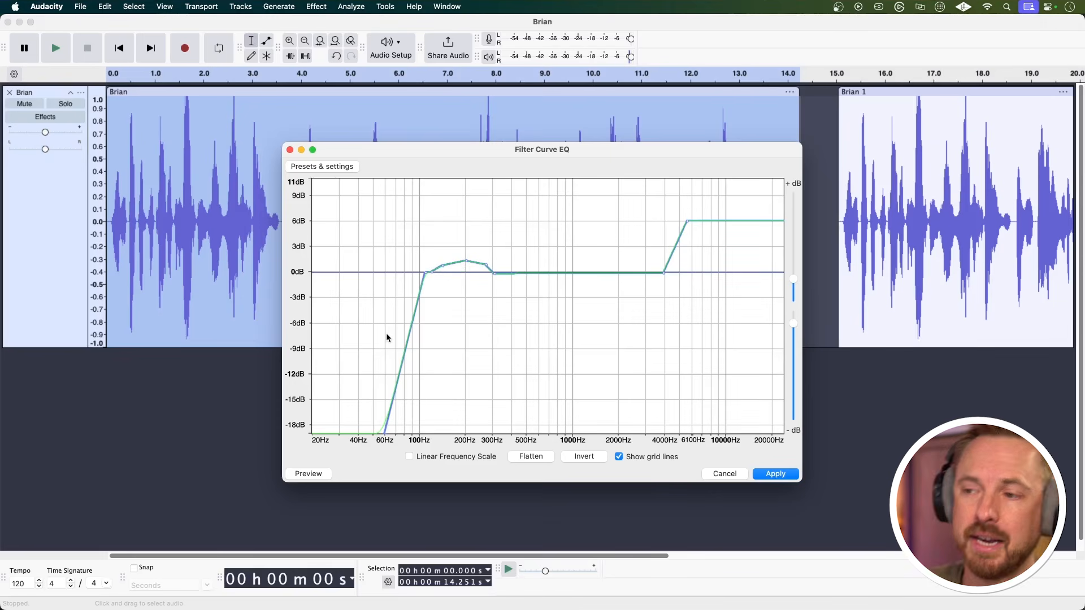
drag(524, 275, 577, 286)
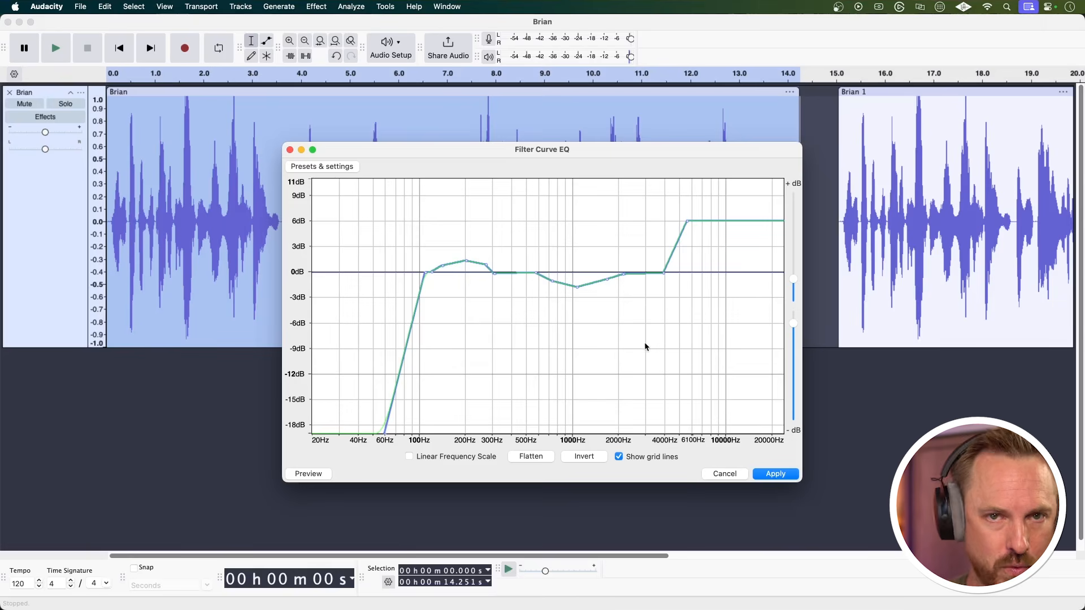
click(775, 474)
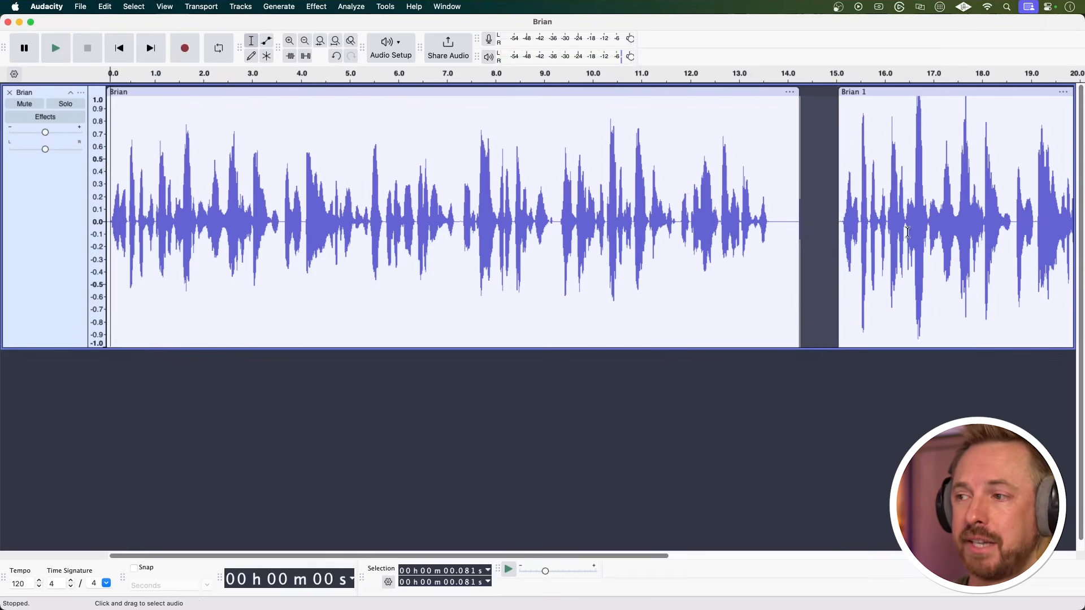
Play the equalized first clip and the unprocessed copy at about 15 seconds to compare their sound.
key(space)
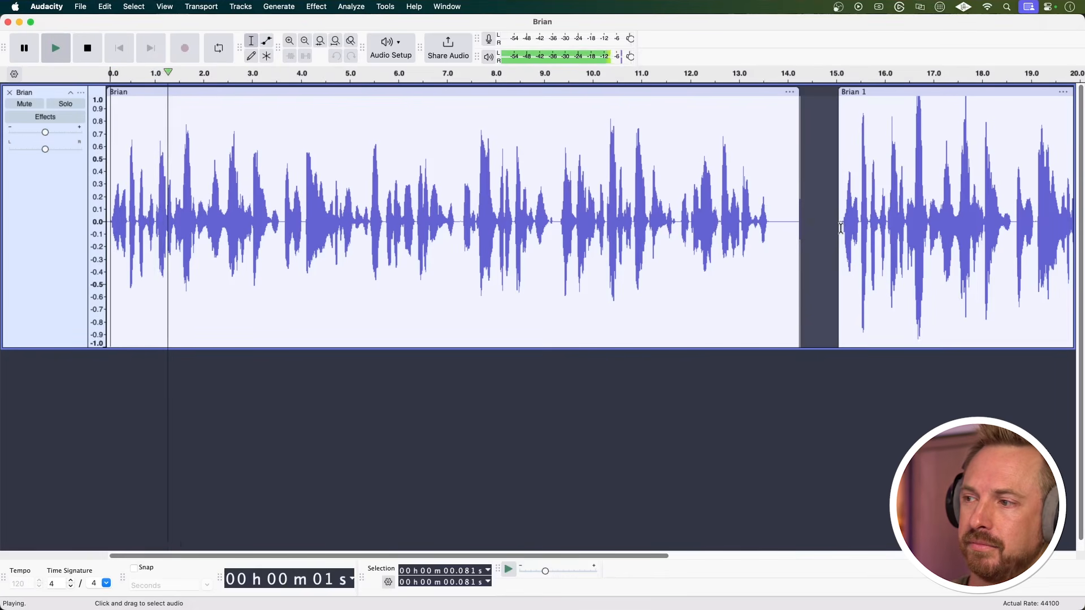
key(space)
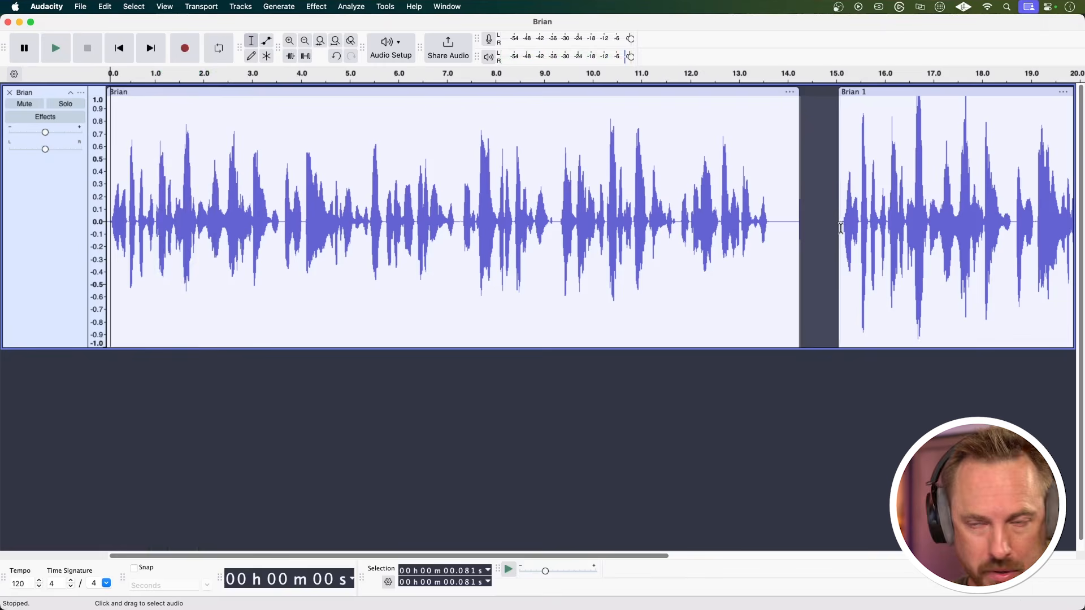
click(841, 228)
key(space)
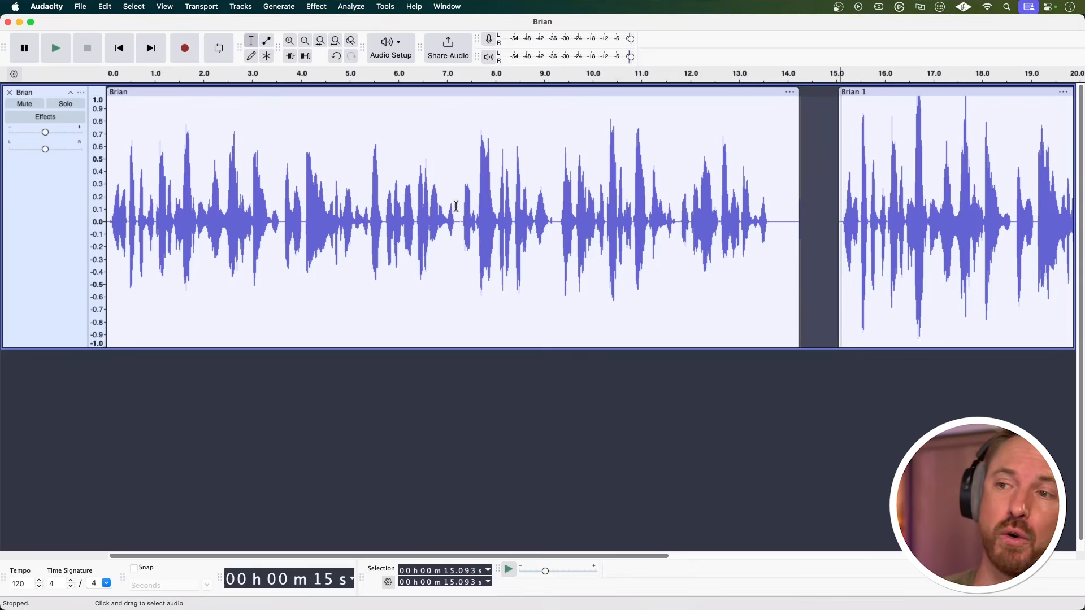
Normalize the whole first clip to a peak amplitude of -1 dB.
double_click(410, 204)
click(318, 7)
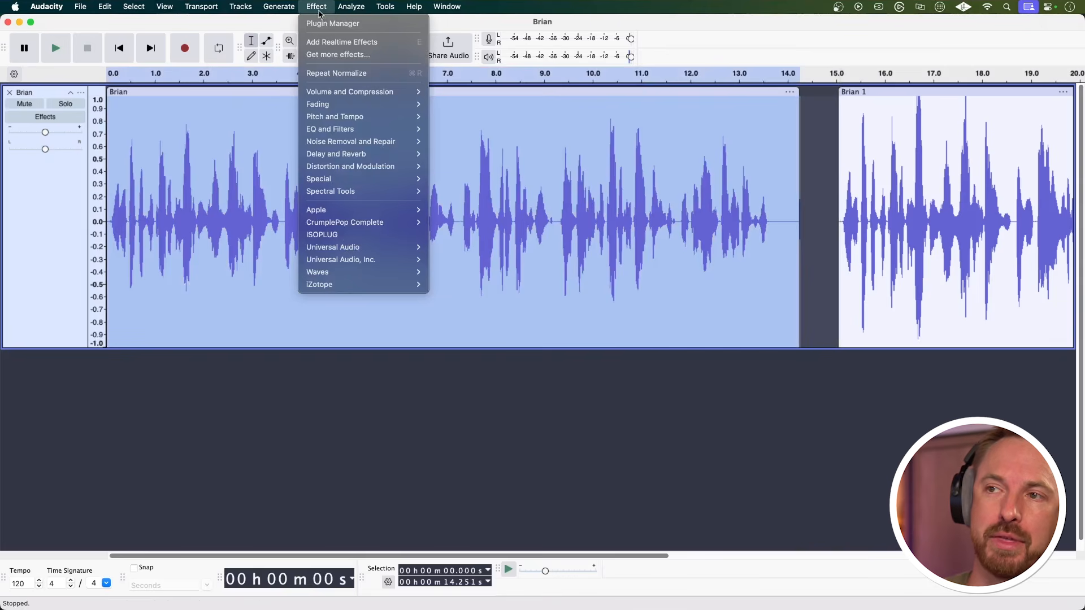
mouse_move(360, 91)
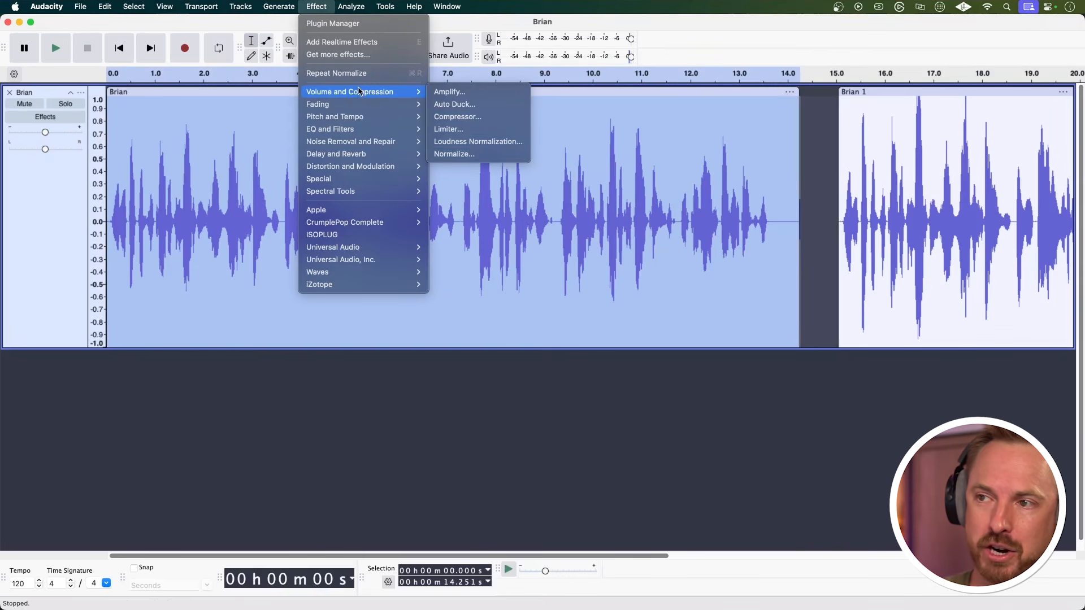
click(463, 153)
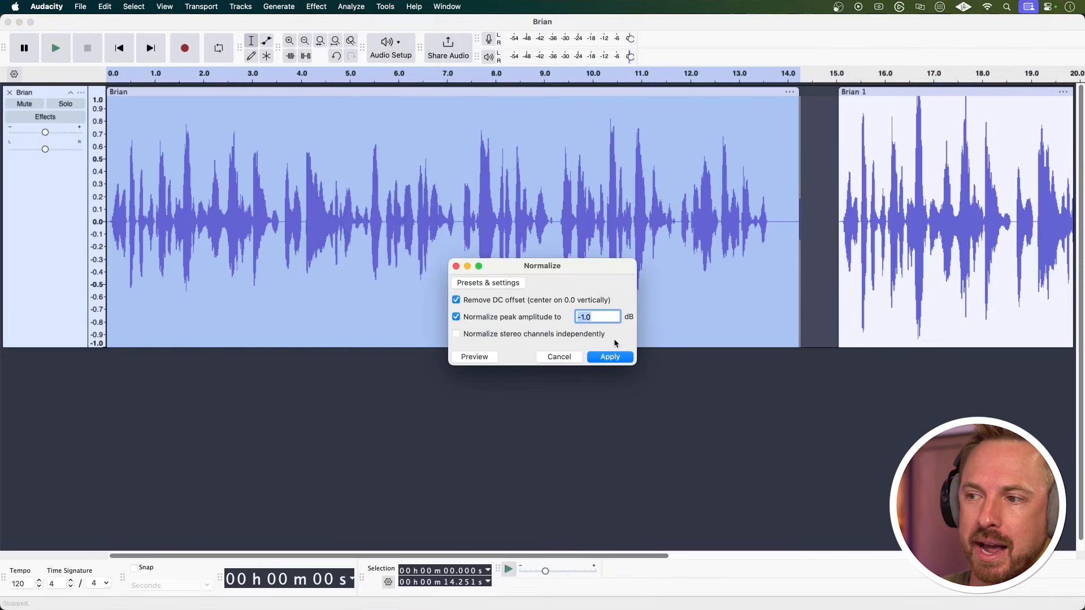
click(611, 318)
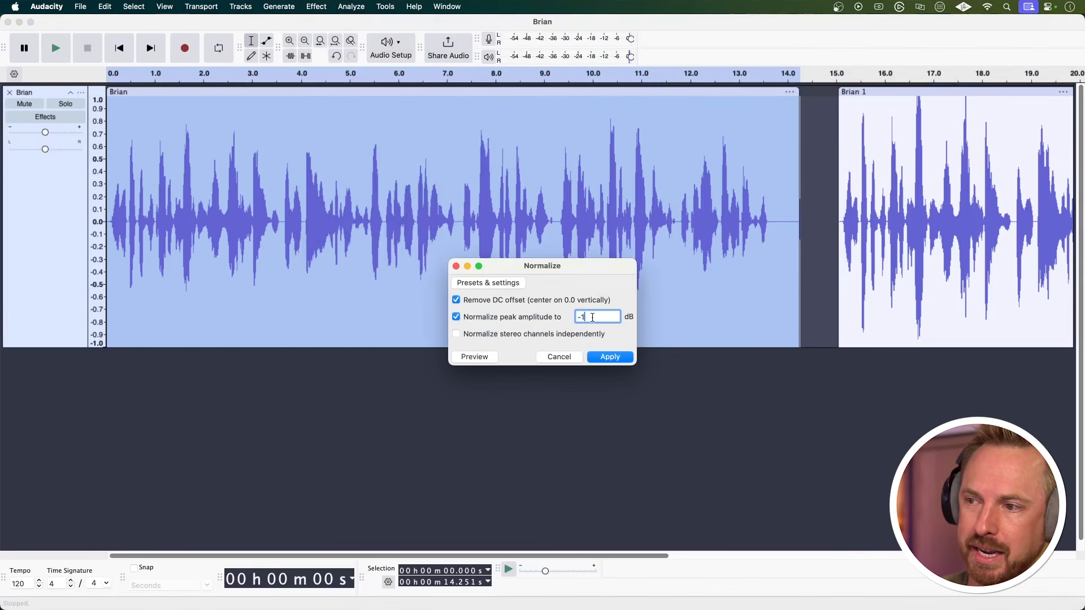
click(609, 356)
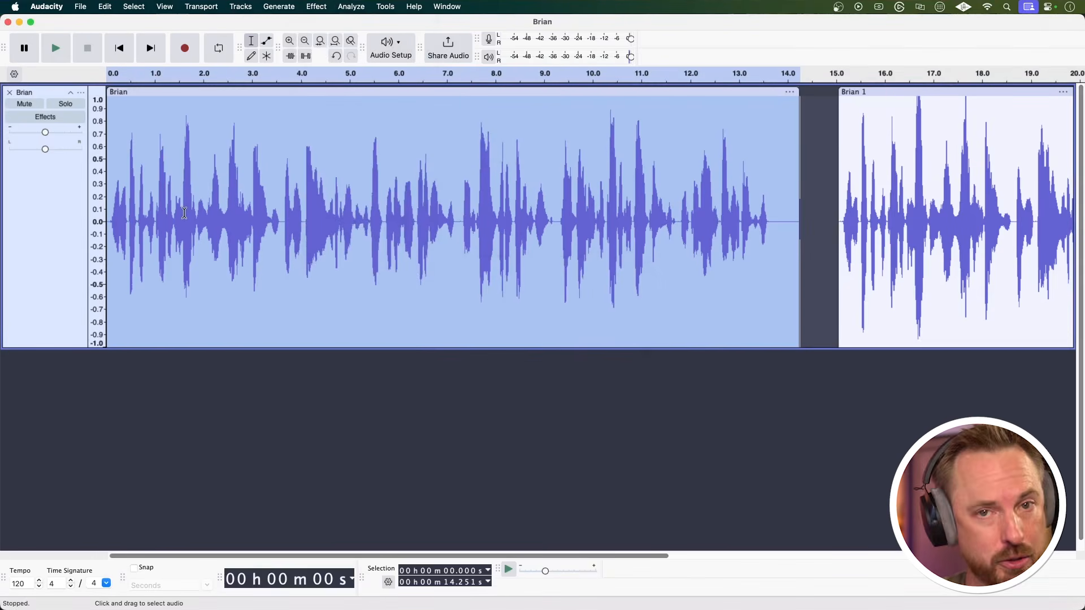
Open the Compressor effect for the first clip and set the threshold to -20 dB.
click(312, 8)
mouse_move(396, 95)
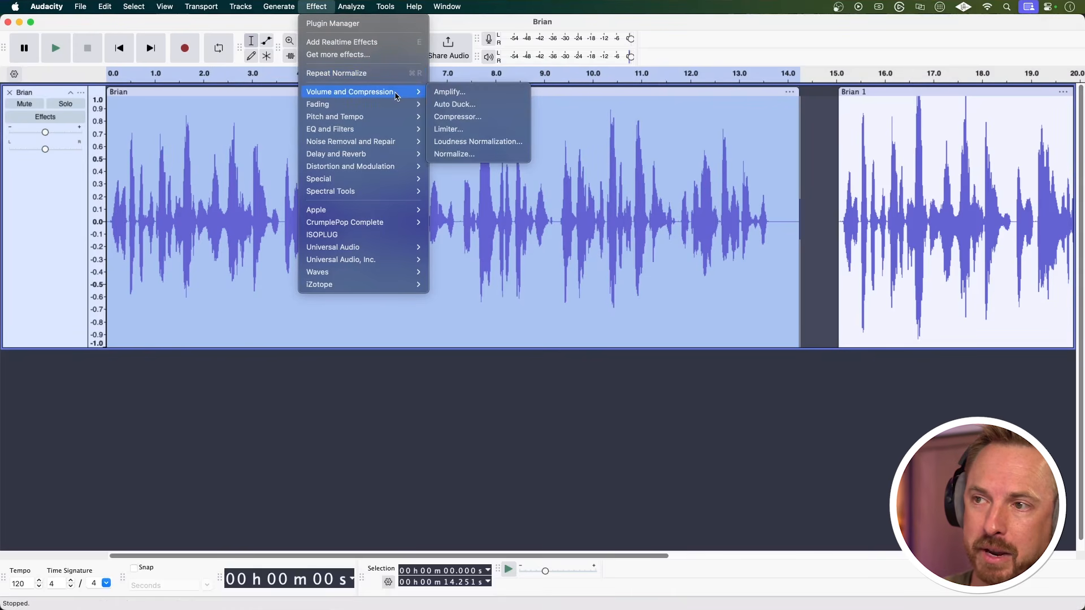
click(472, 117)
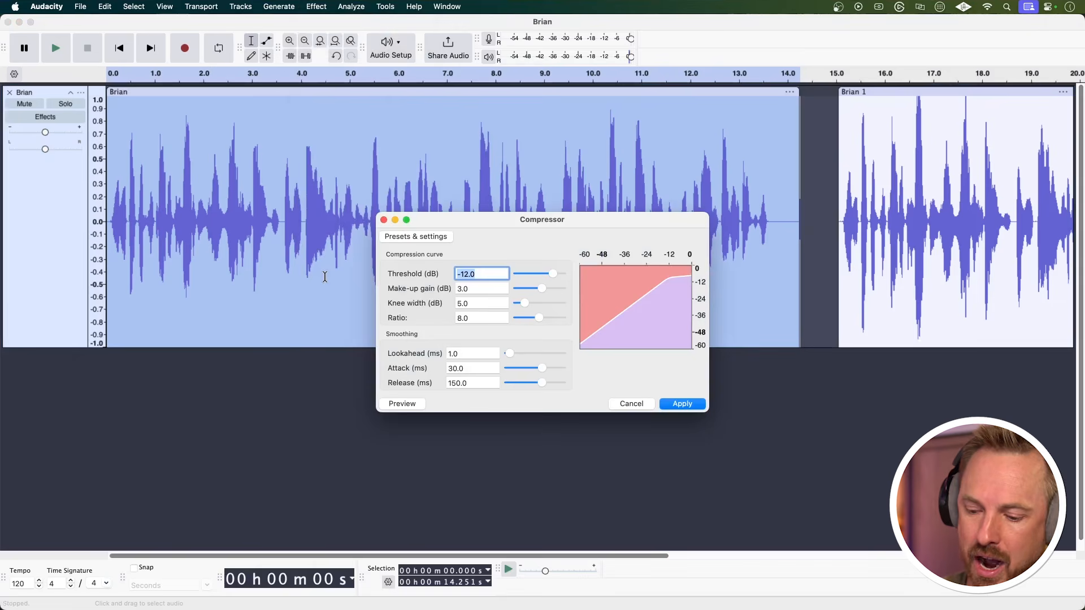
text(-20)
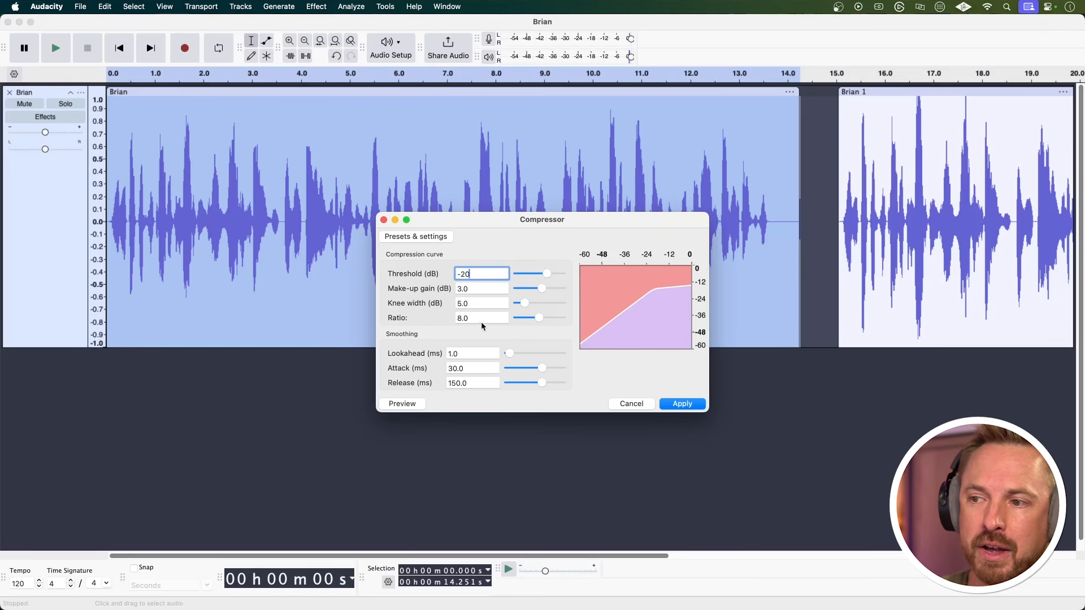
Try compression ratios of 5 and 3, set the ratio to 8, and apply the compressor to the first clip.
click(481, 318)
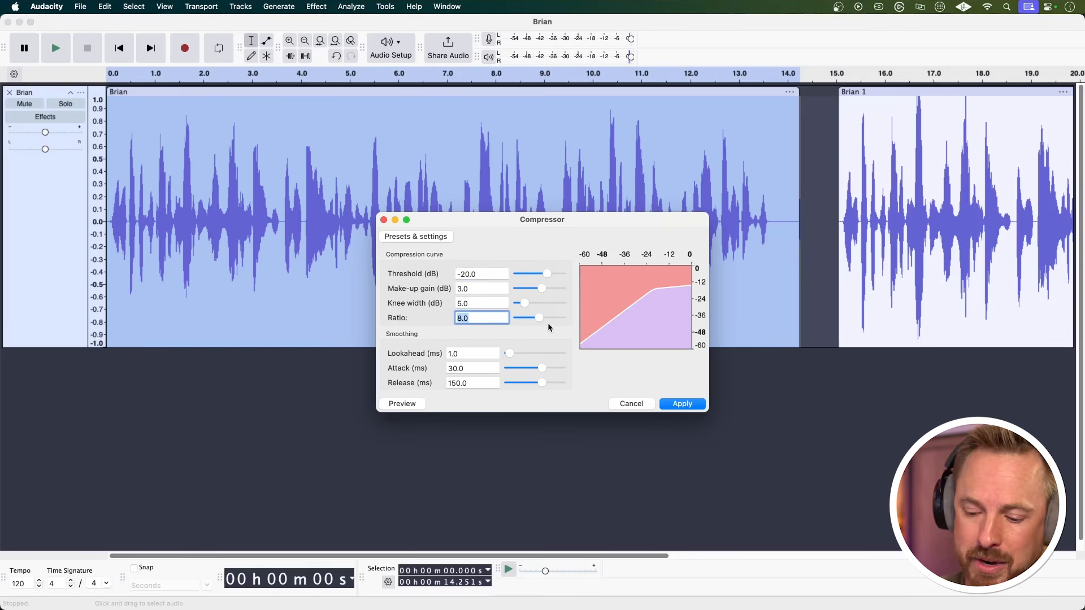
text(5)
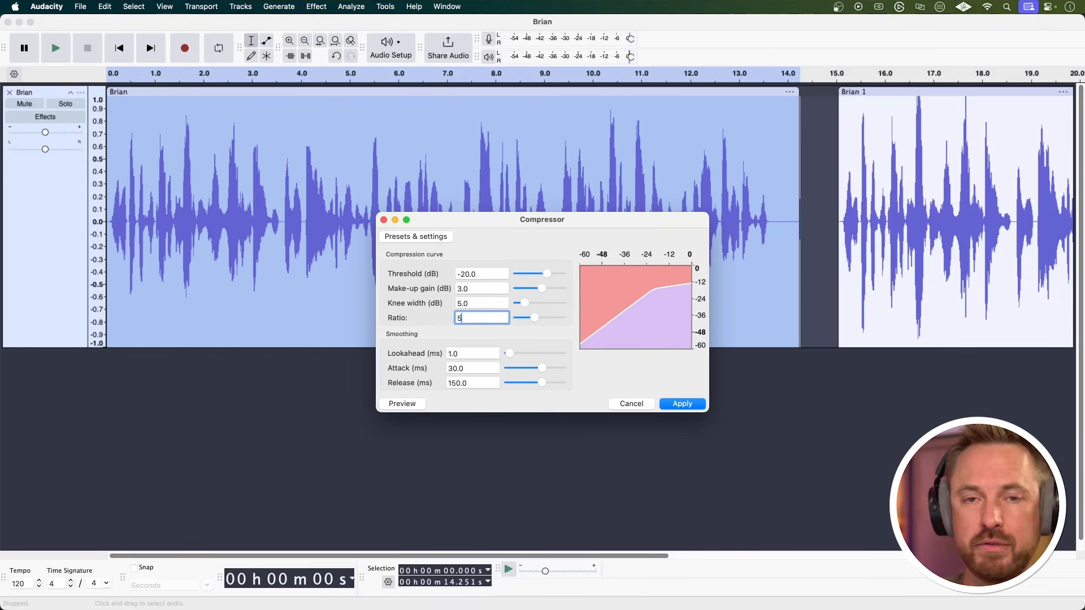
key(BackSpace)
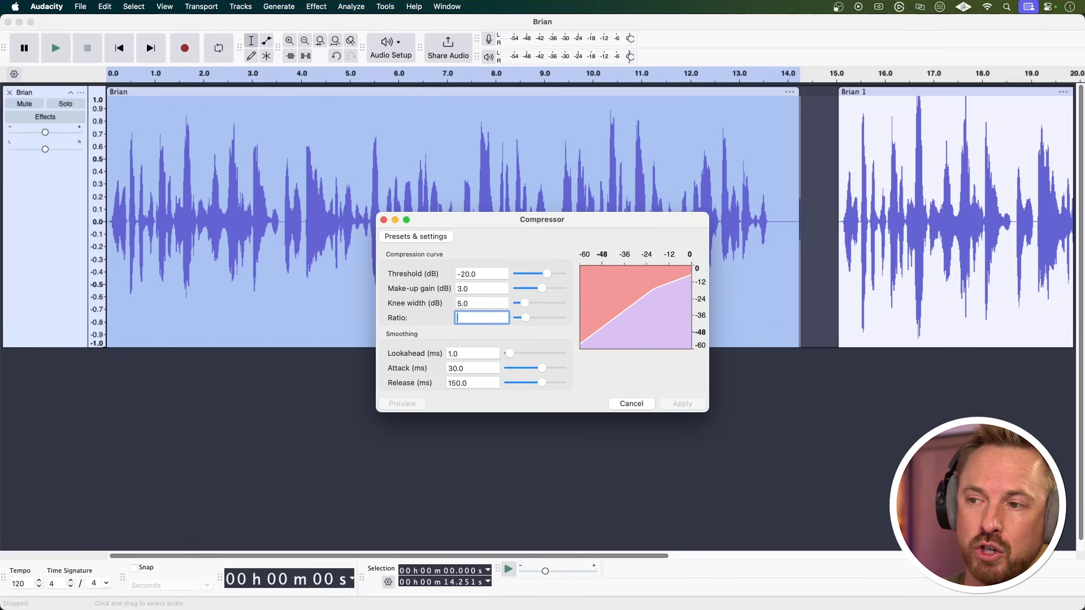
text(3)
key(BackSpace)
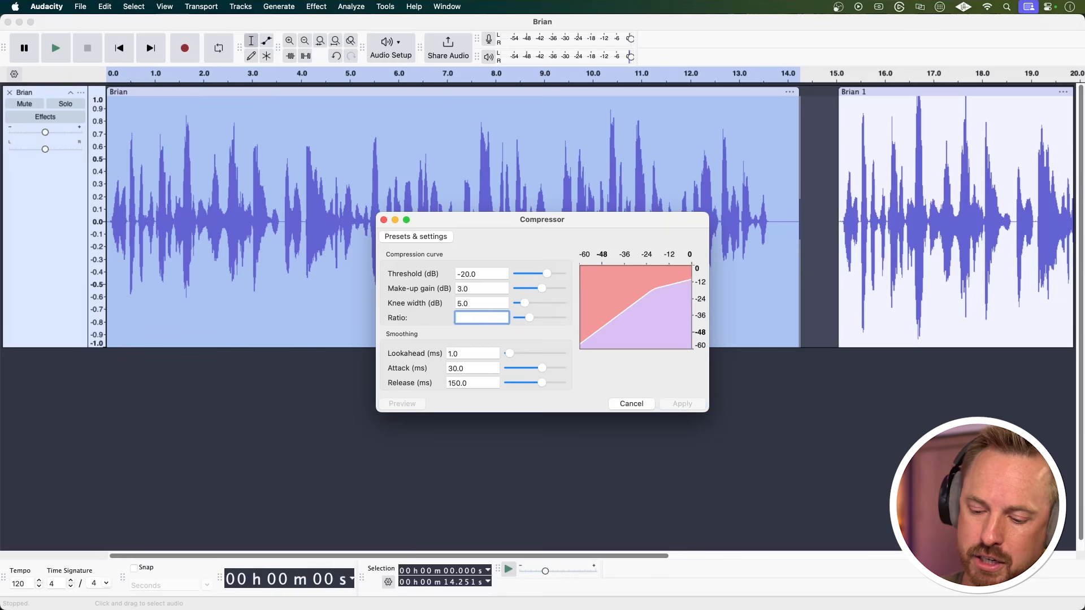
text(8)
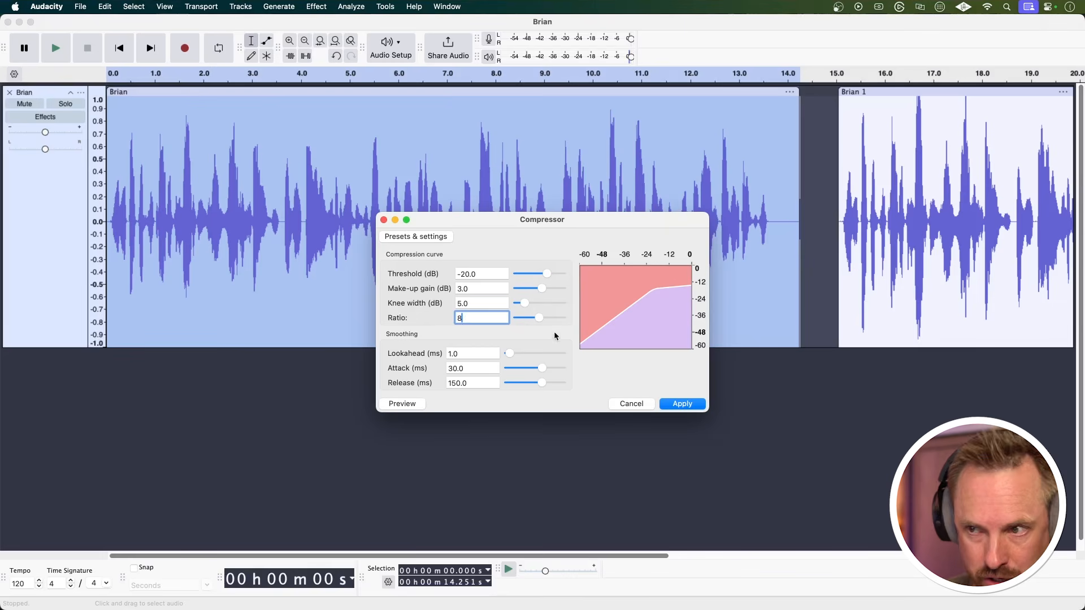
click(677, 405)
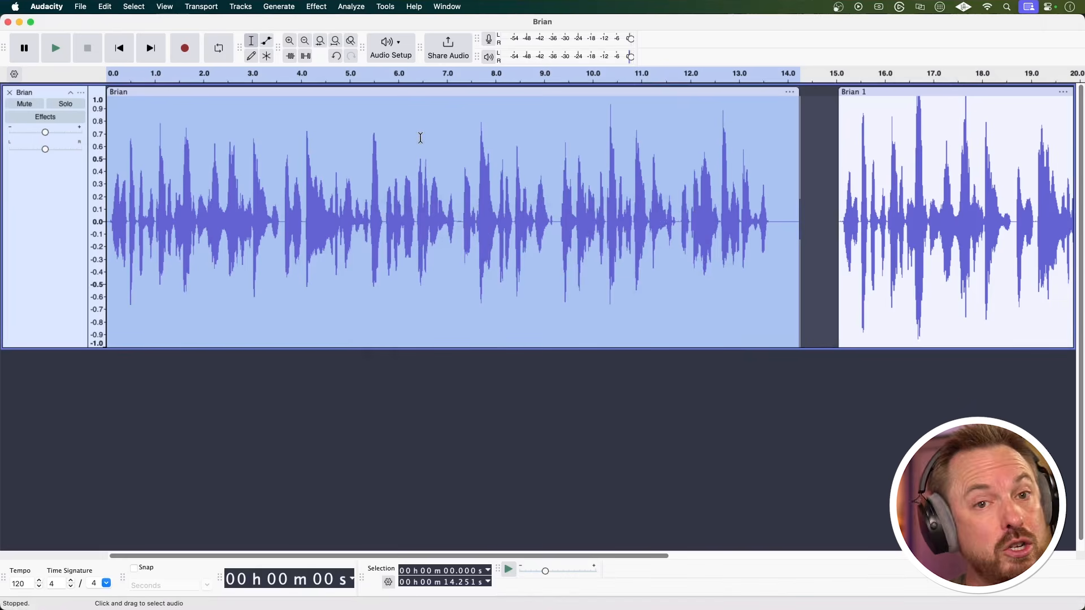
Normalize the compressed first clip to a peak amplitude of -1 dB with DC offset removal.
click(322, 8)
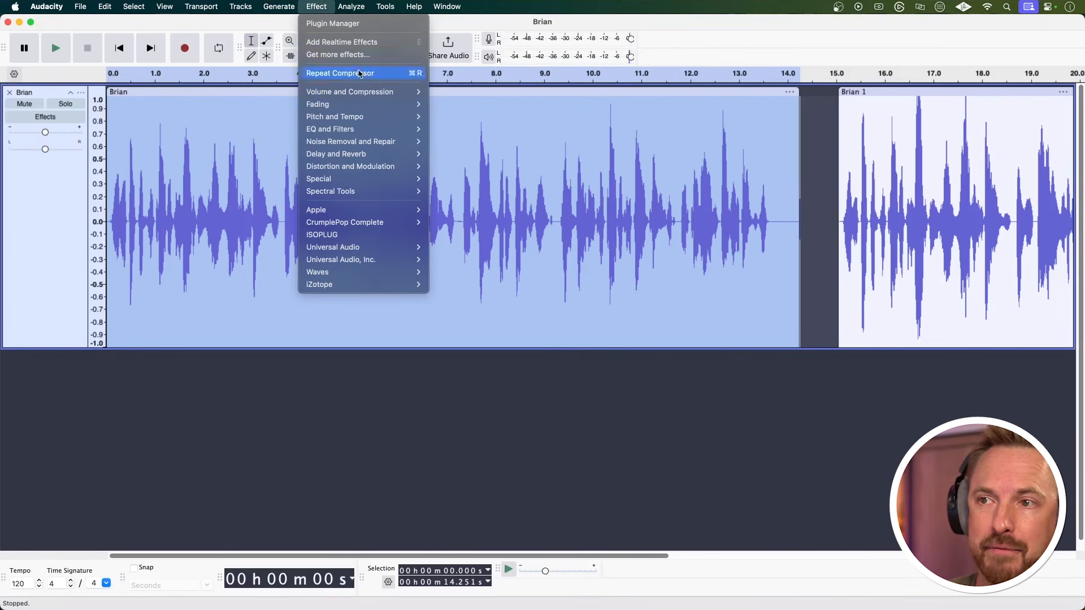
mouse_move(367, 91)
click(471, 155)
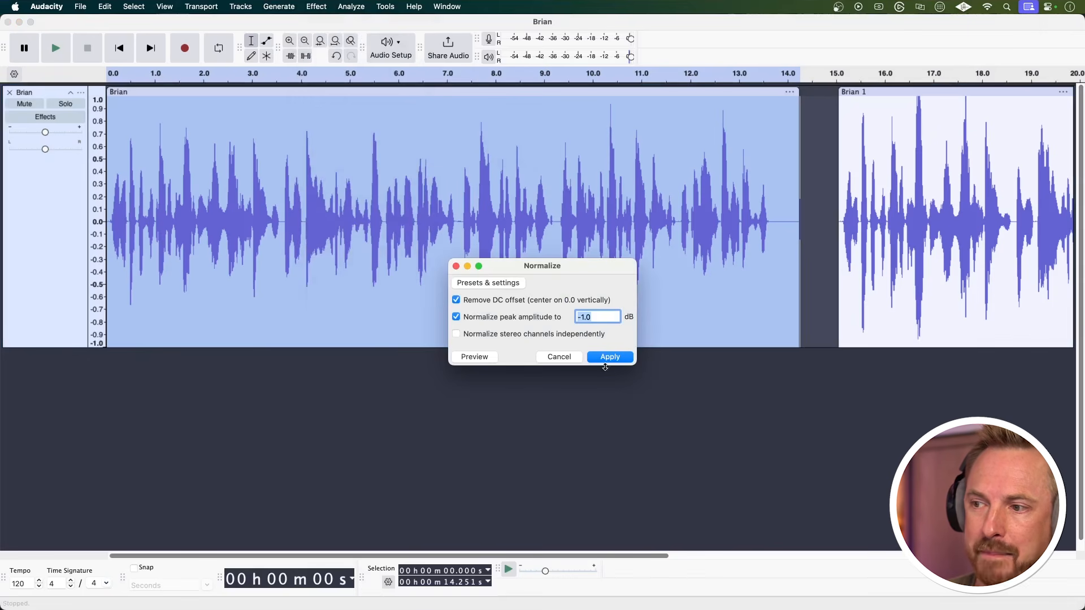
click(607, 358)
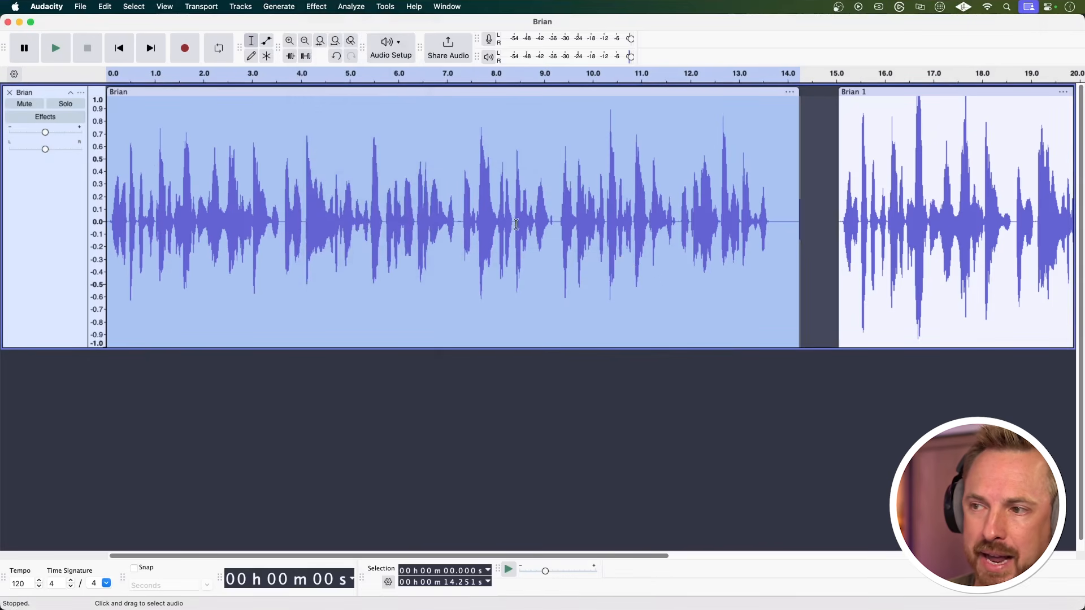
Play the compressed first clip, then the unprocessed copy from about 15 seconds, to compare their sound.
key(space)
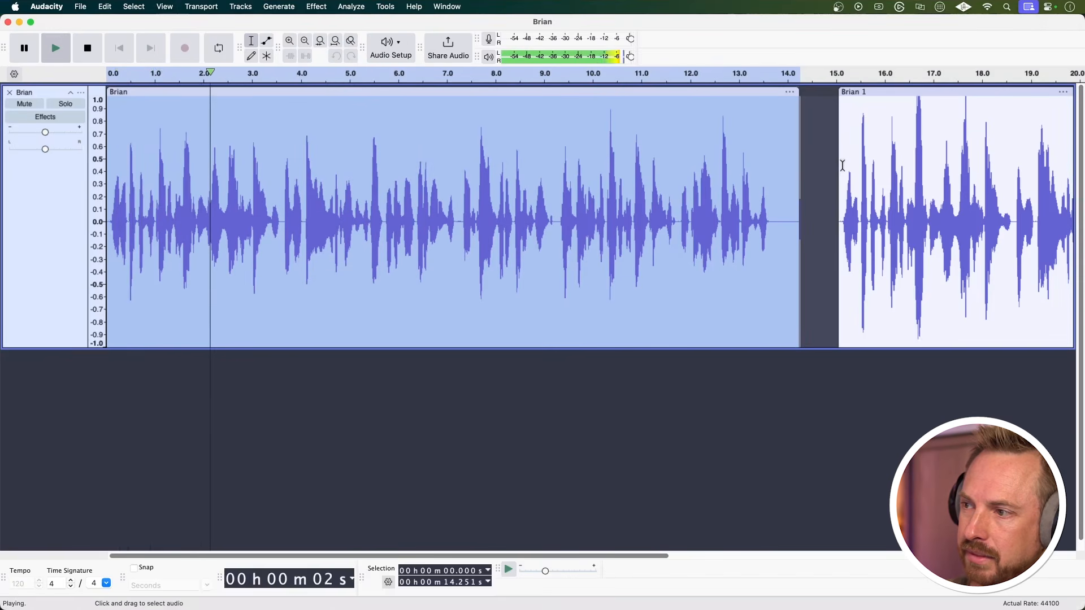
click(840, 165)
key(space)
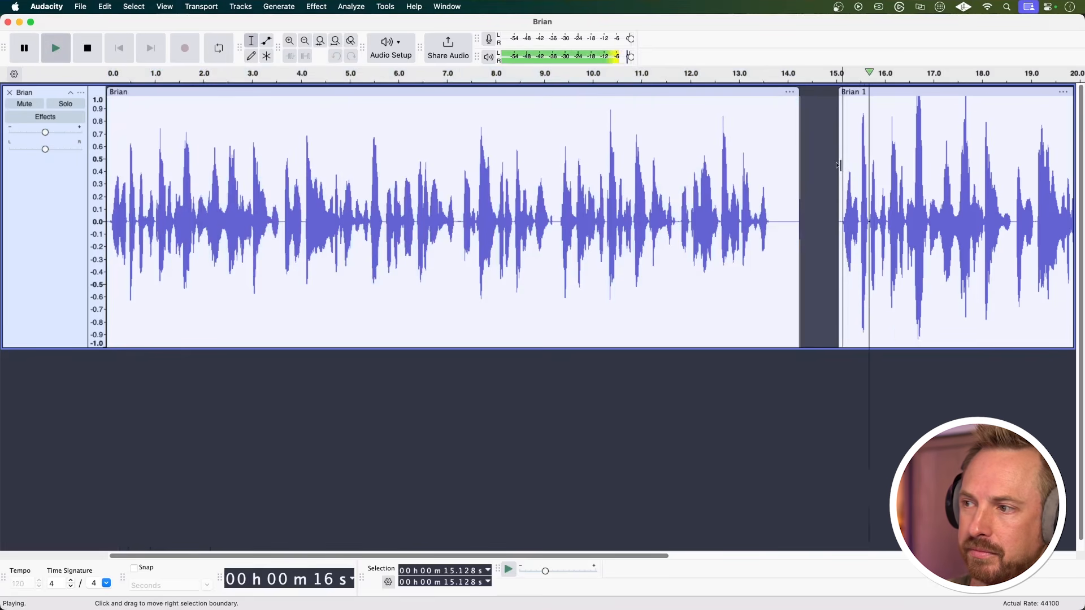
key(space)
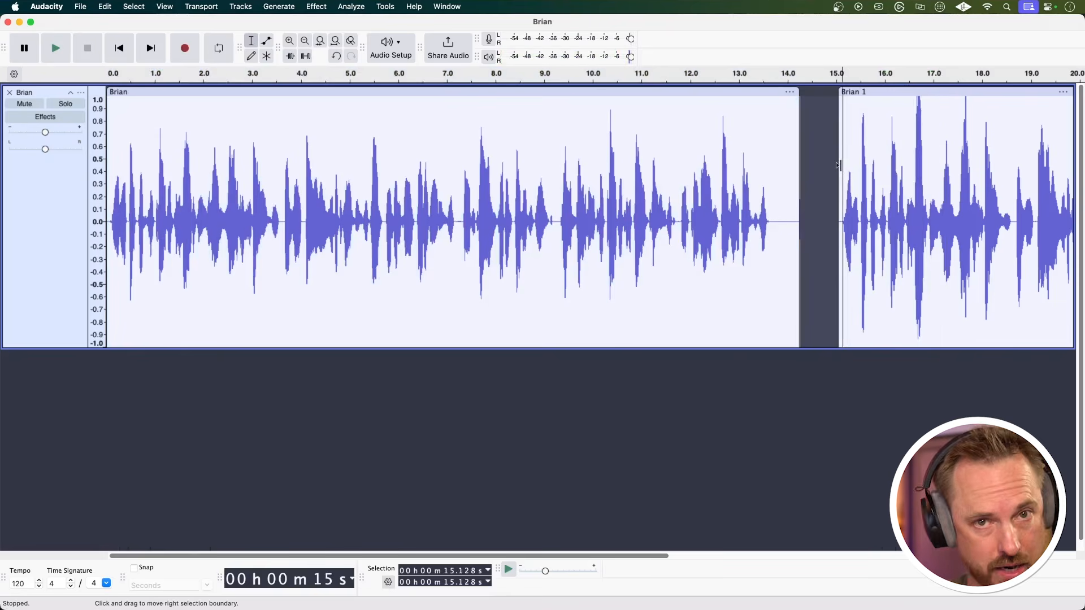
Apply the Limiter to the whole first clip with a -5 dB threshold and a -1 dB make-up target.
double_click(411, 164)
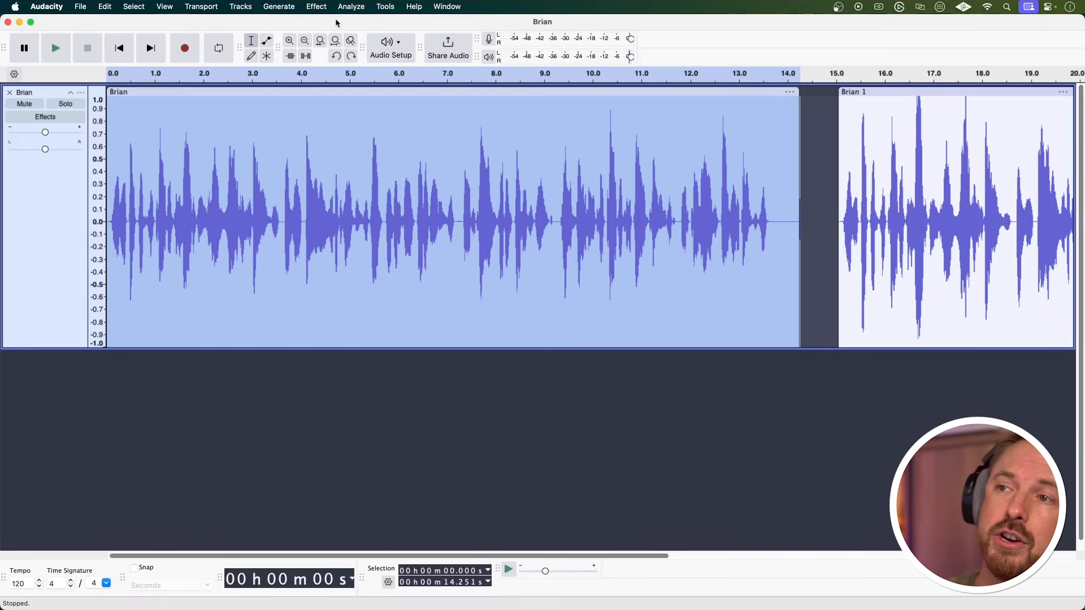
click(324, 9)
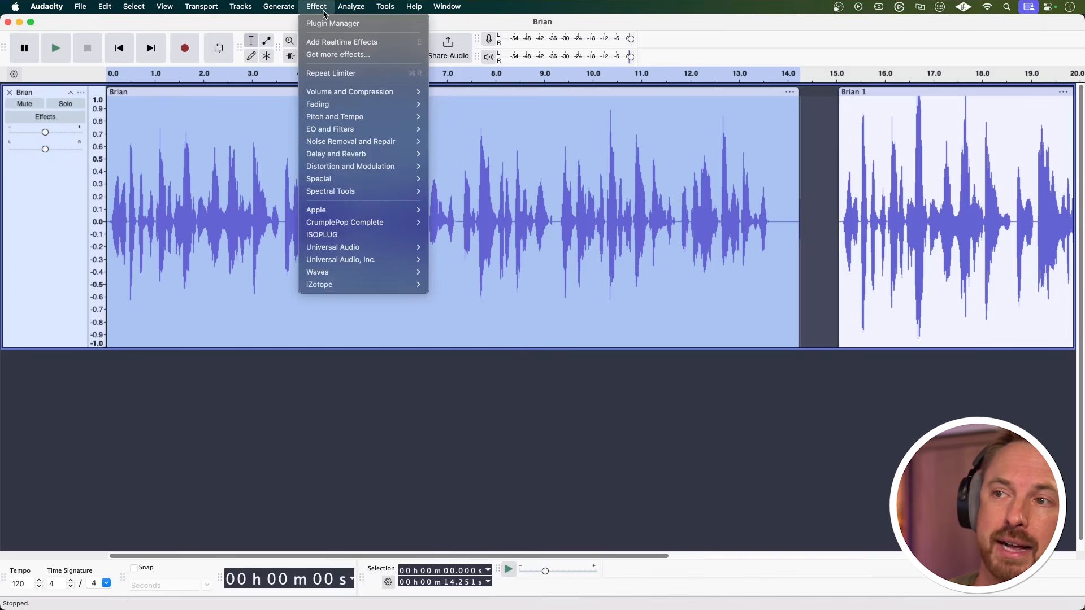
mouse_move(382, 96)
click(451, 129)
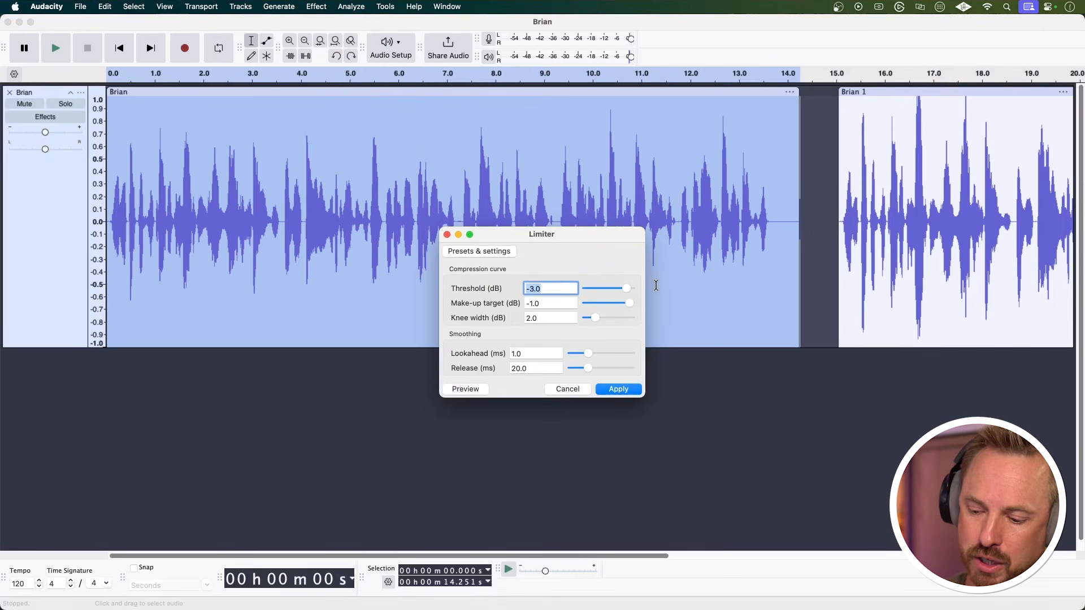
click(610, 390)
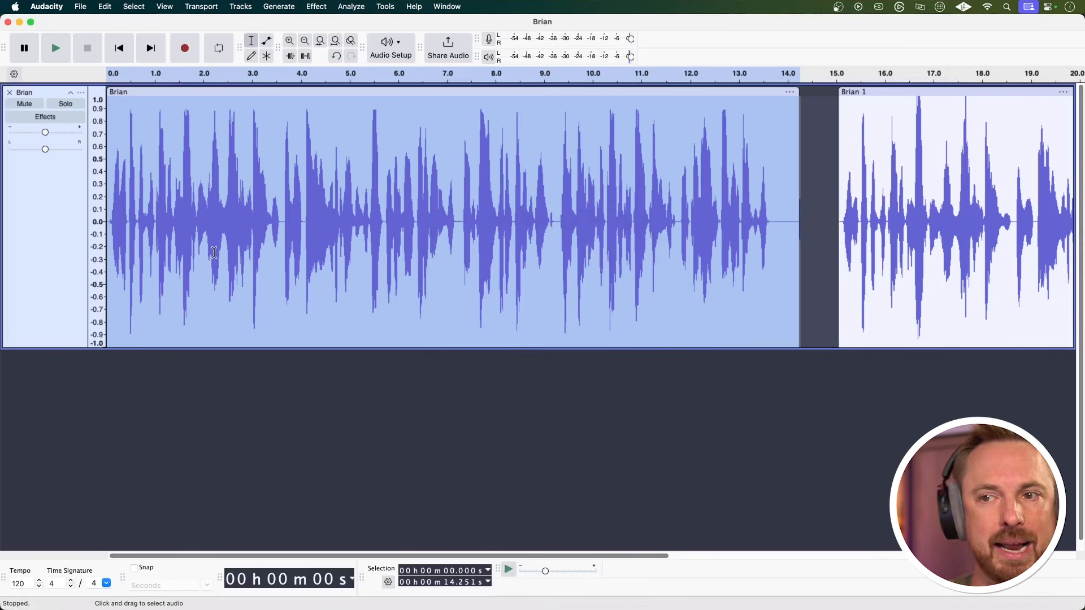
Play the unprocessed copy from about 15 seconds, then the limited first clip from the start, to compare them.
click(842, 192)
key(space)
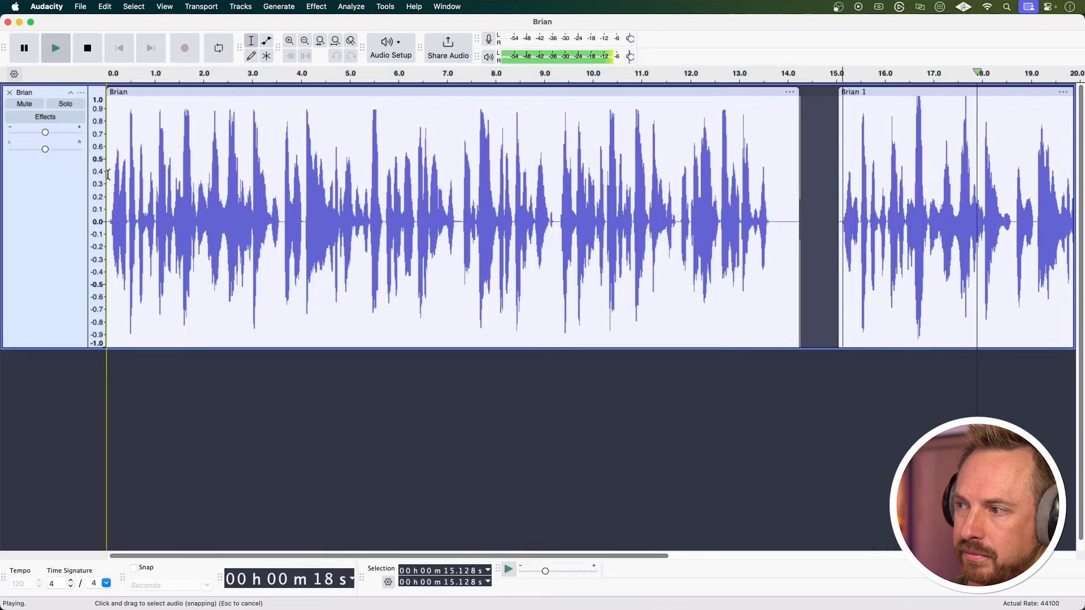
key(space)
click(105, 174)
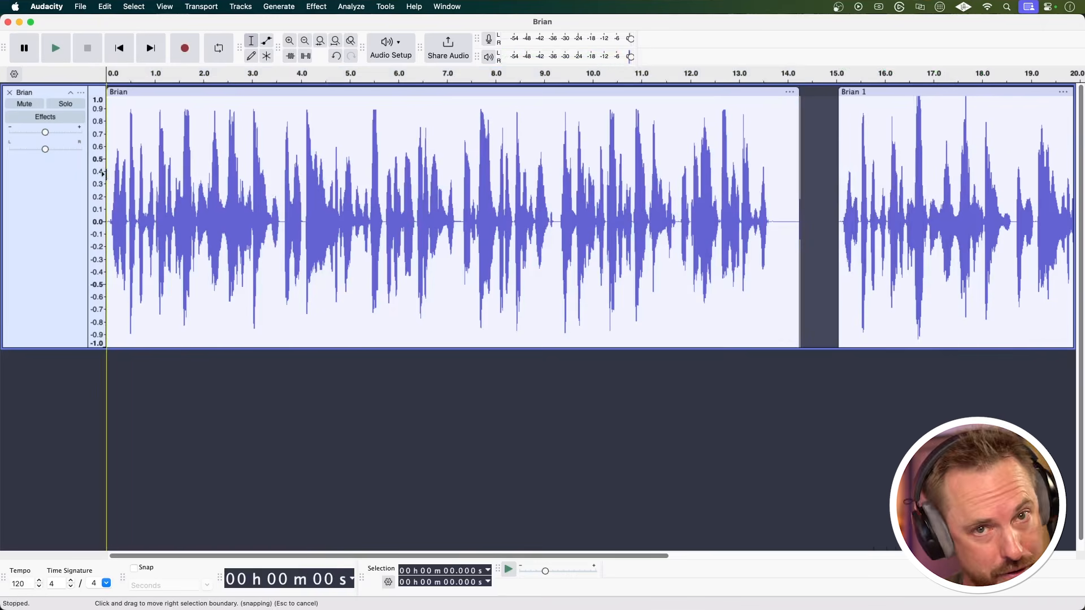
key(space)
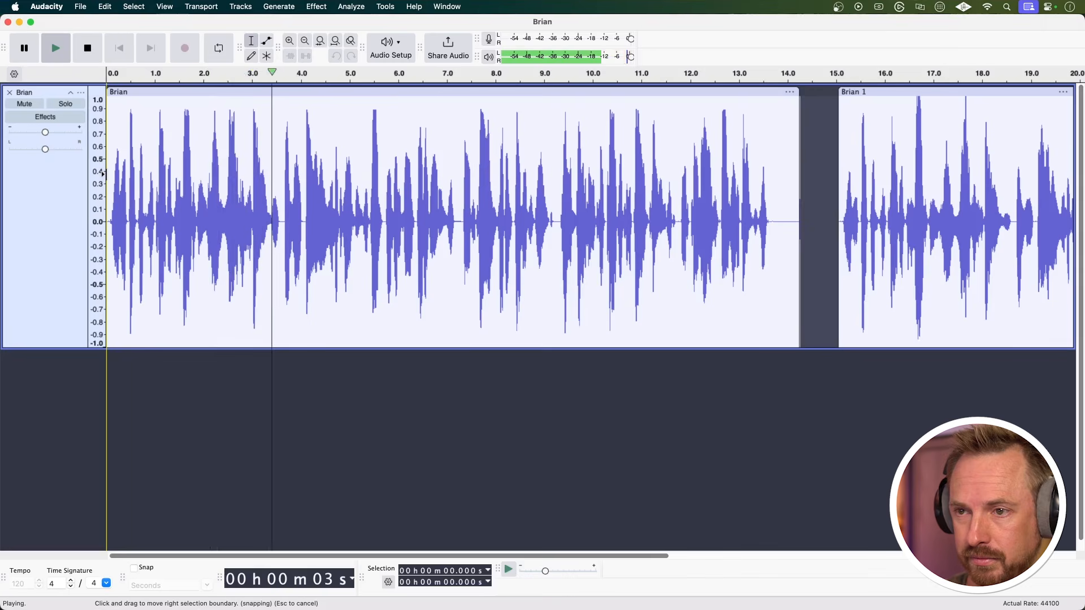
key(space)
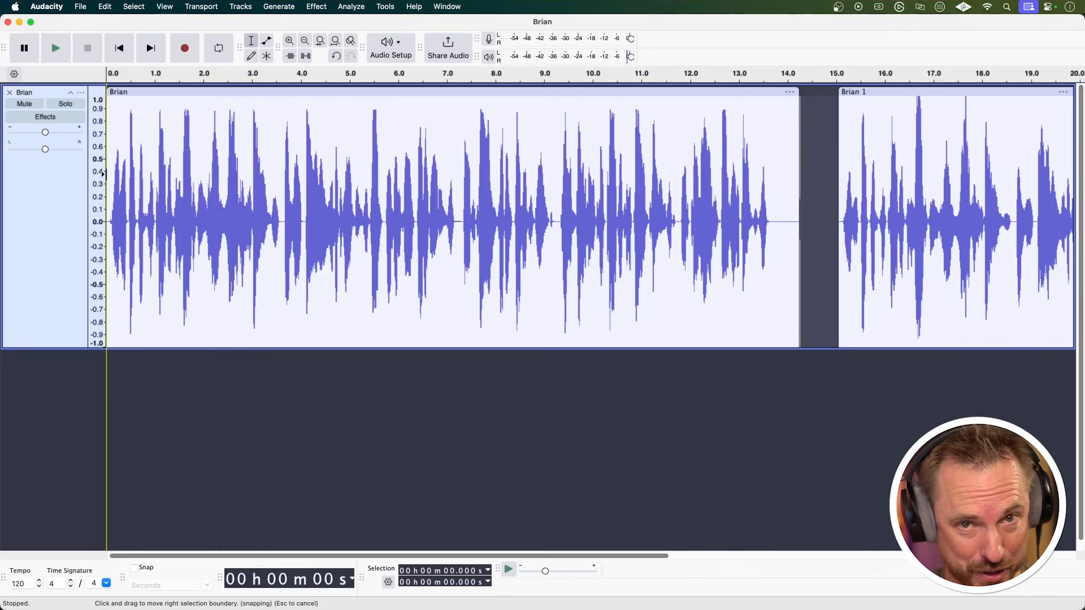